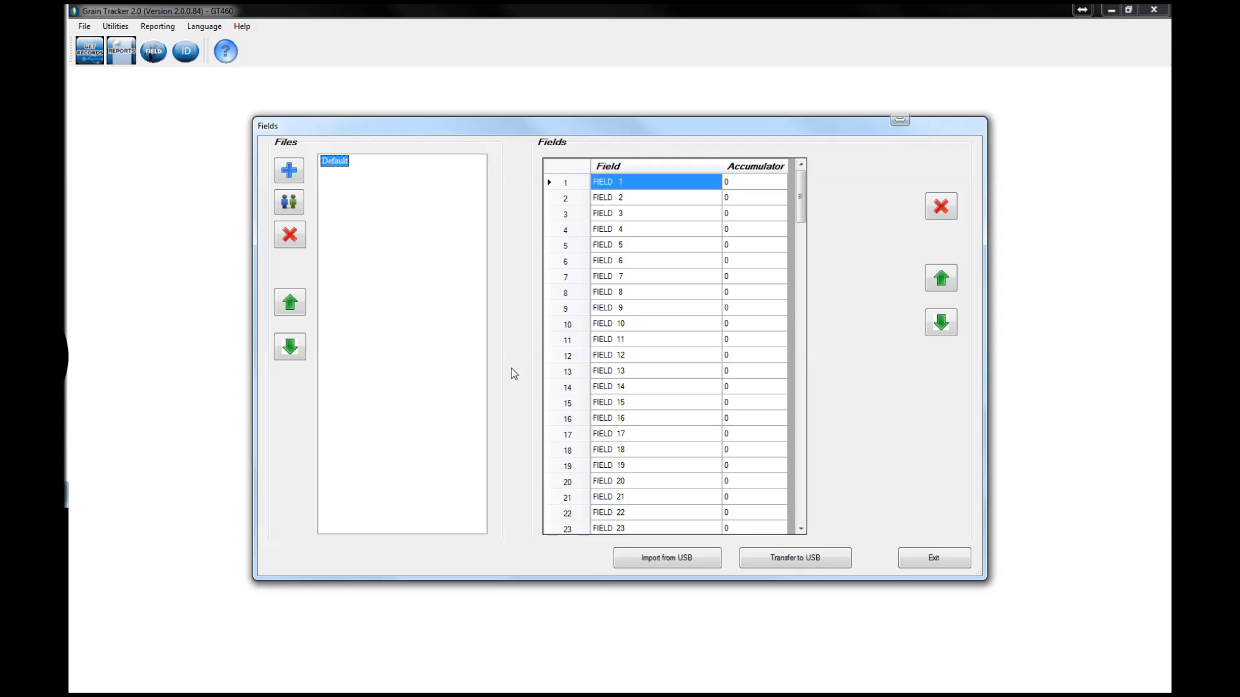
Step: Add a new field file named 2013
click(289, 170)
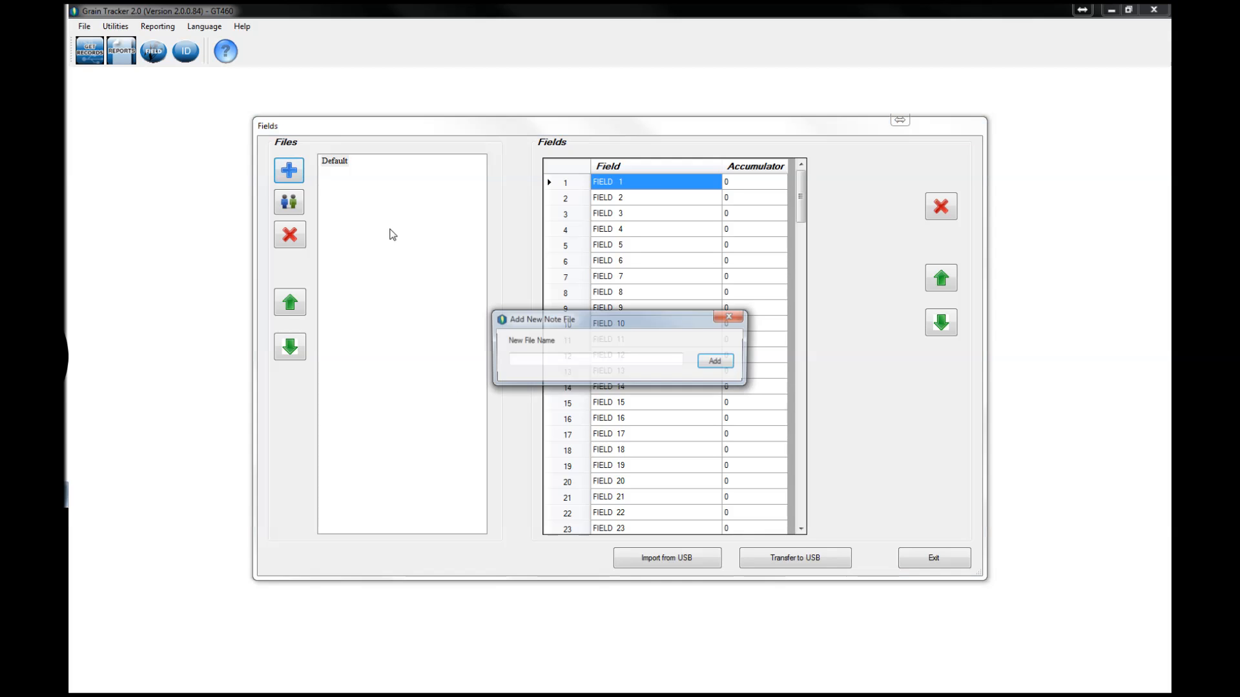
click(557, 359)
text(2013)
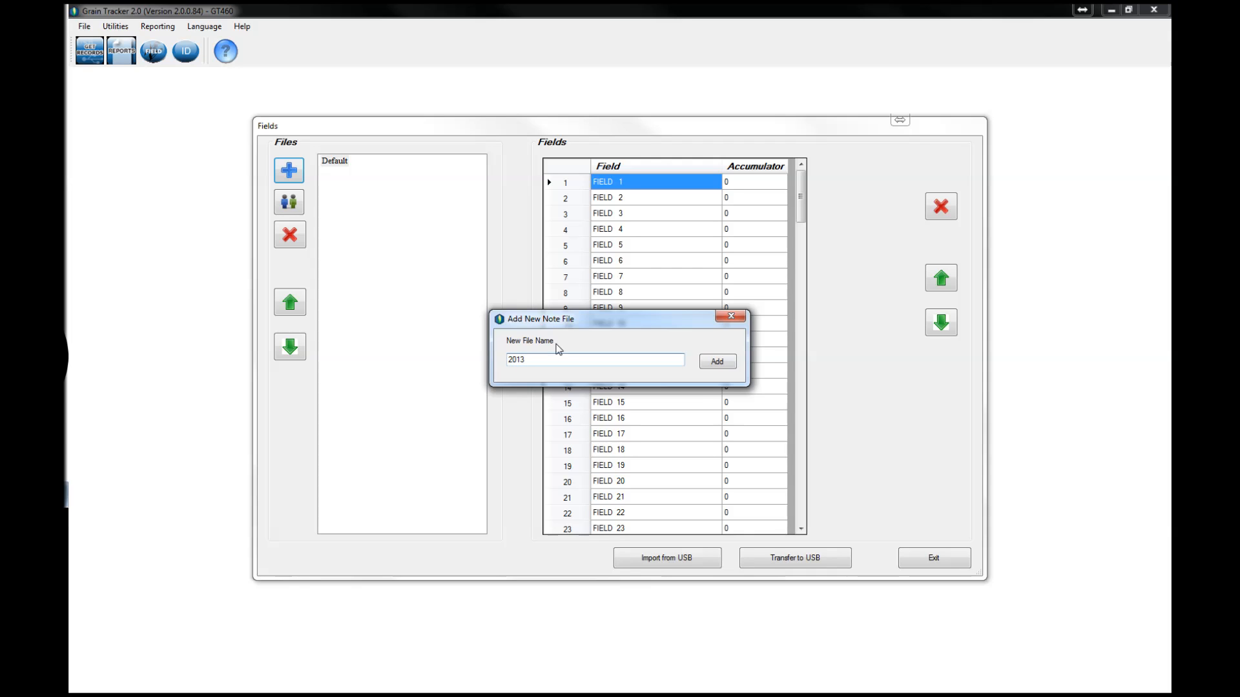
click(717, 362)
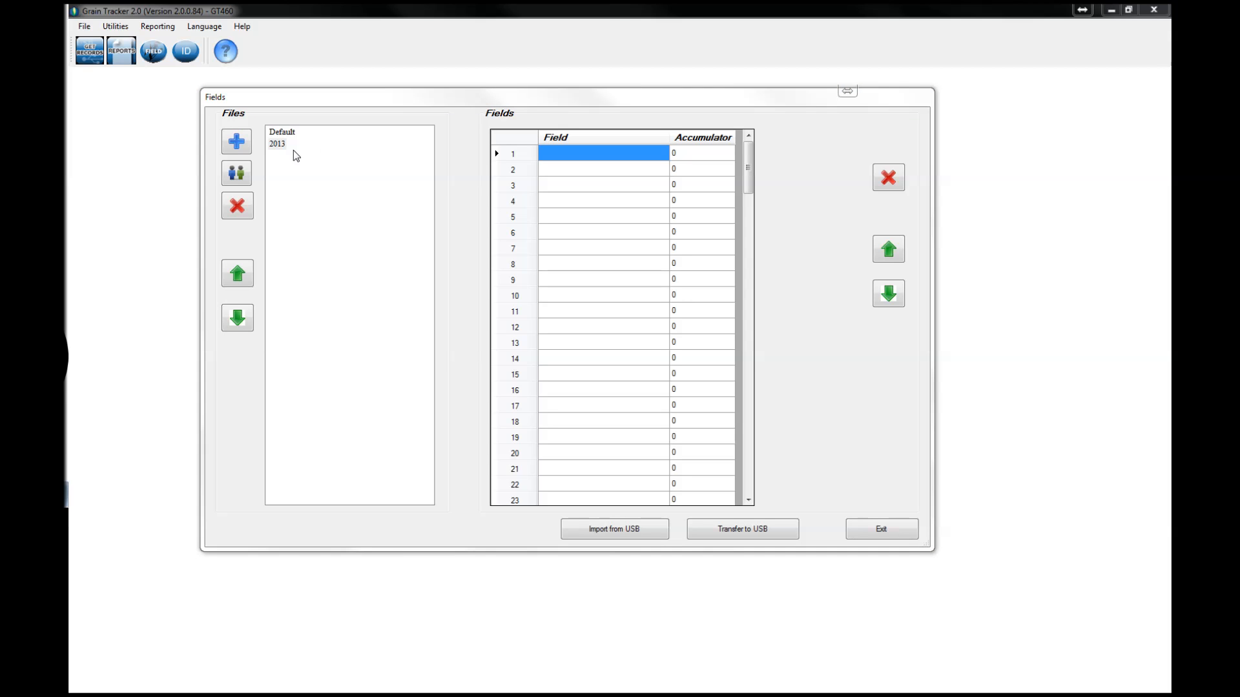
Step: Name the first field BROWN FIELD CORN and the second field WHITE FIELD SOY in the 2013 file
click(582, 158)
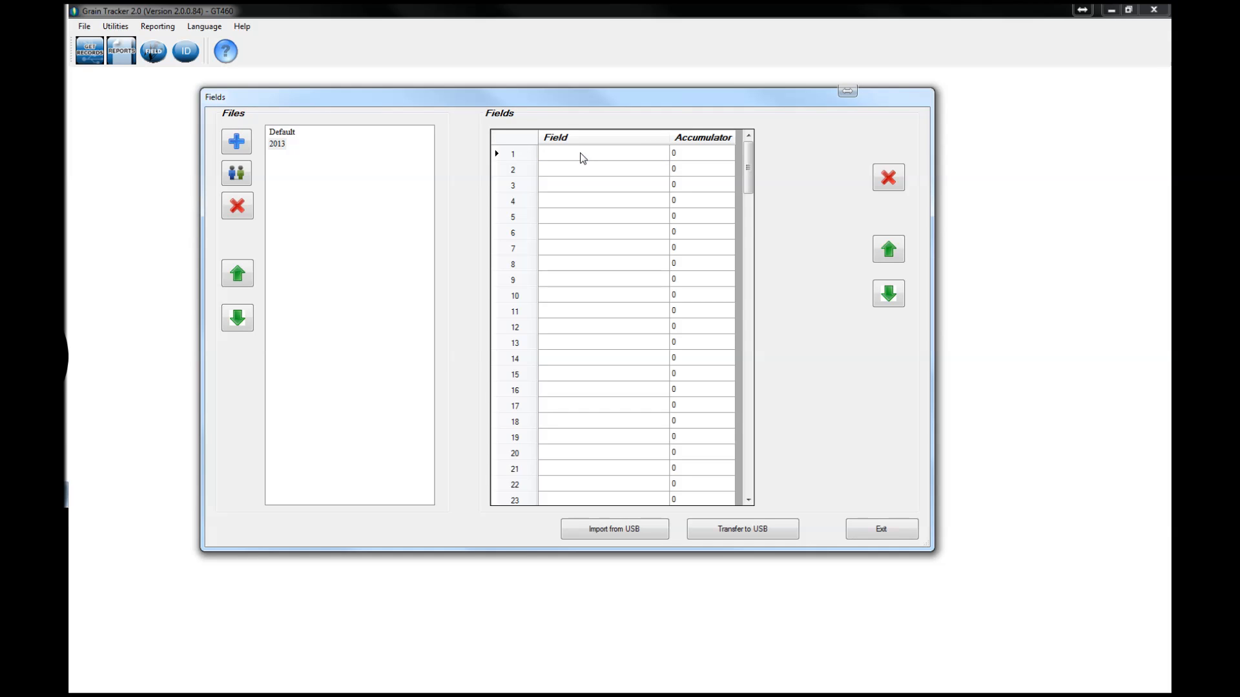
text(BROWN FIELD CORN)
click(579, 169)
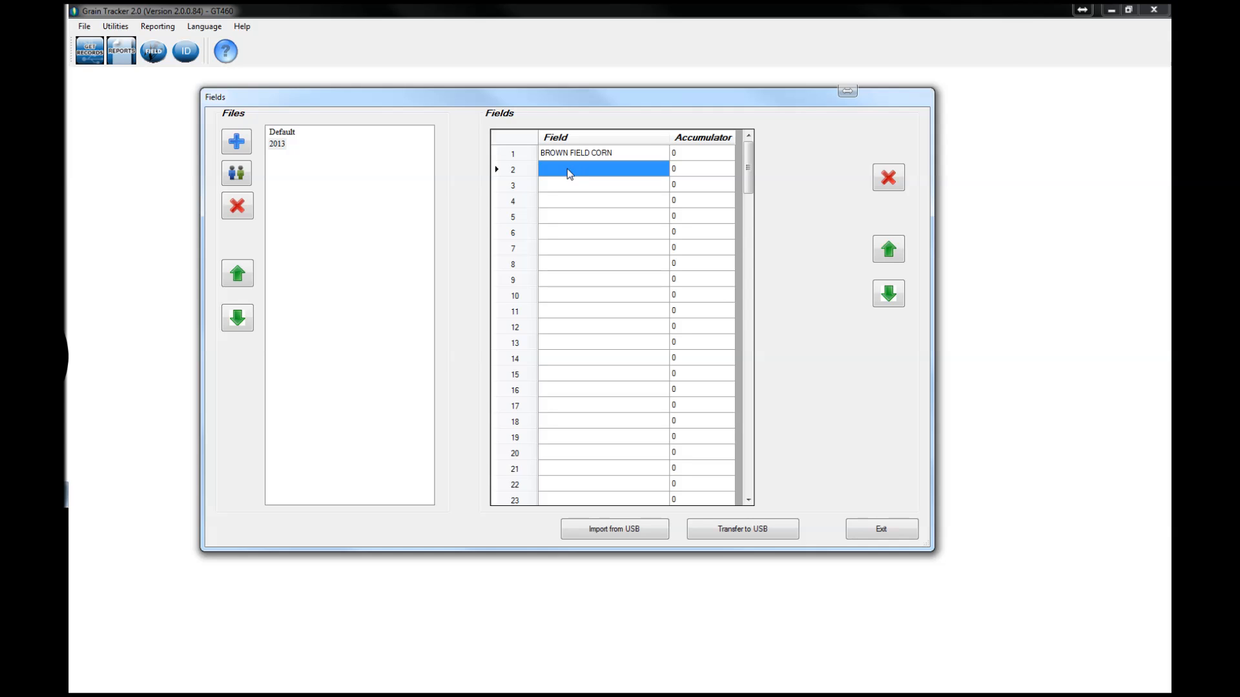
click(569, 173)
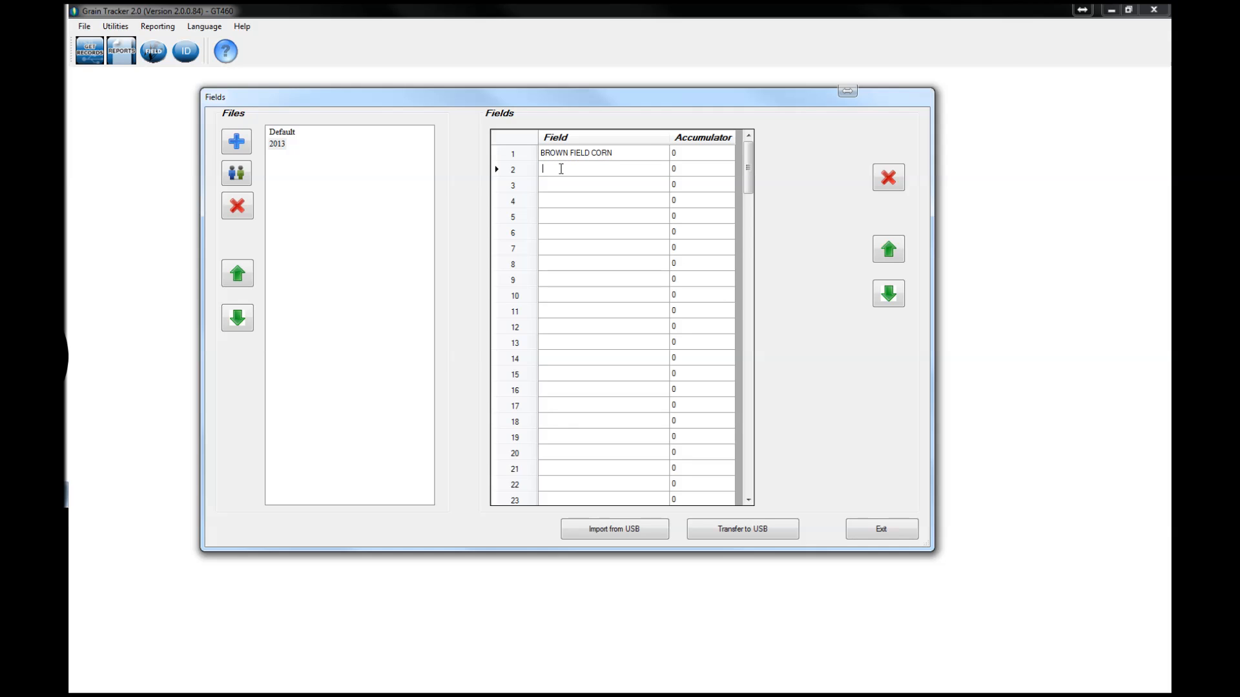
text(WHITE FIELD SOY)
Step: Enter SEC 1234 PARC 234 as the third field name and BACK 80 ACRES as the fourth
click(556, 186)
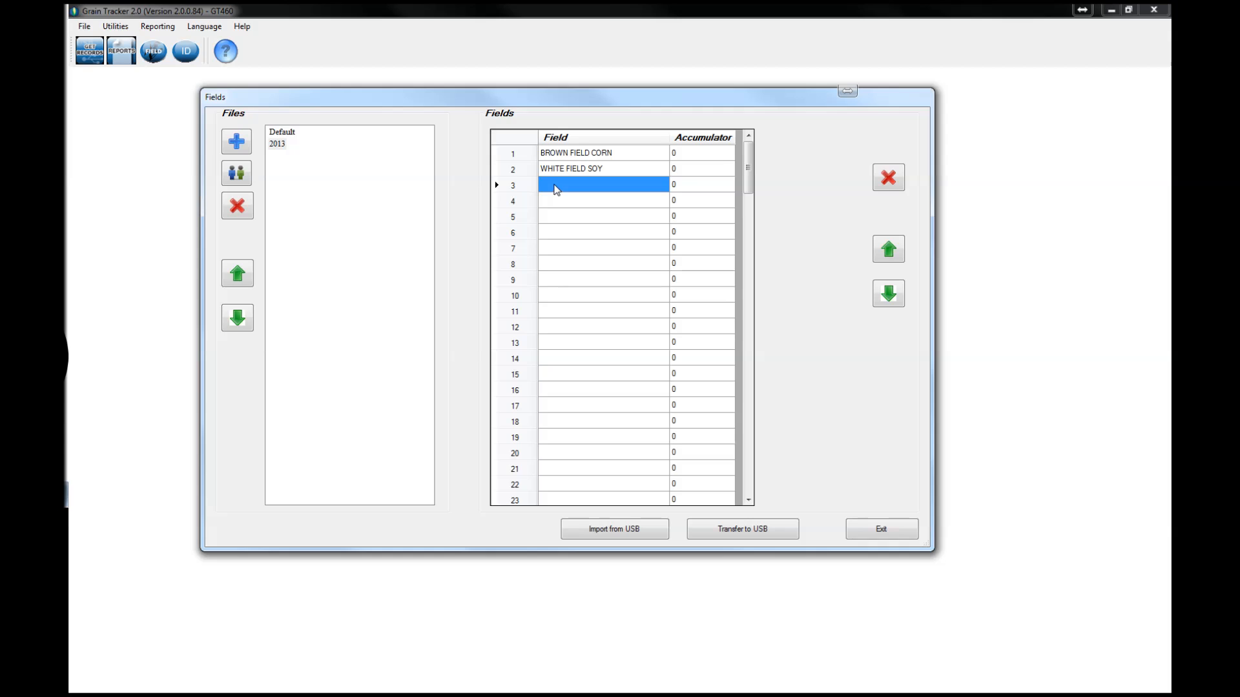
click(557, 188)
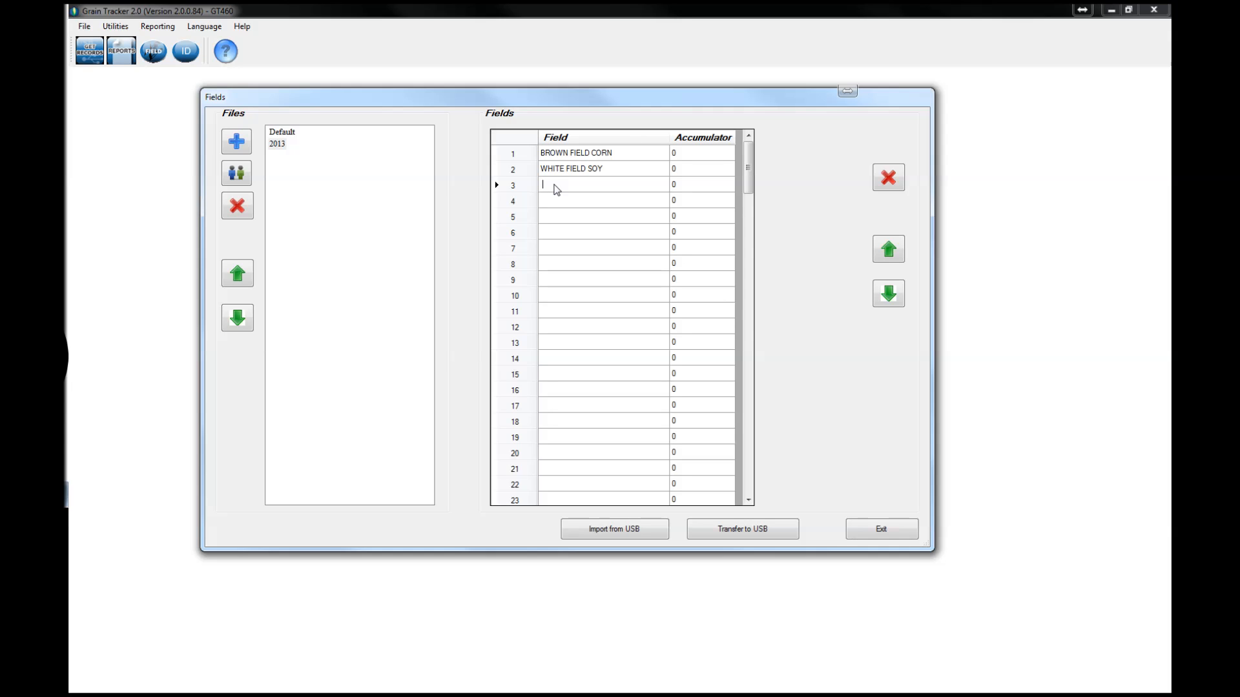
text(SEC 1234 PARC 234)
click(561, 202)
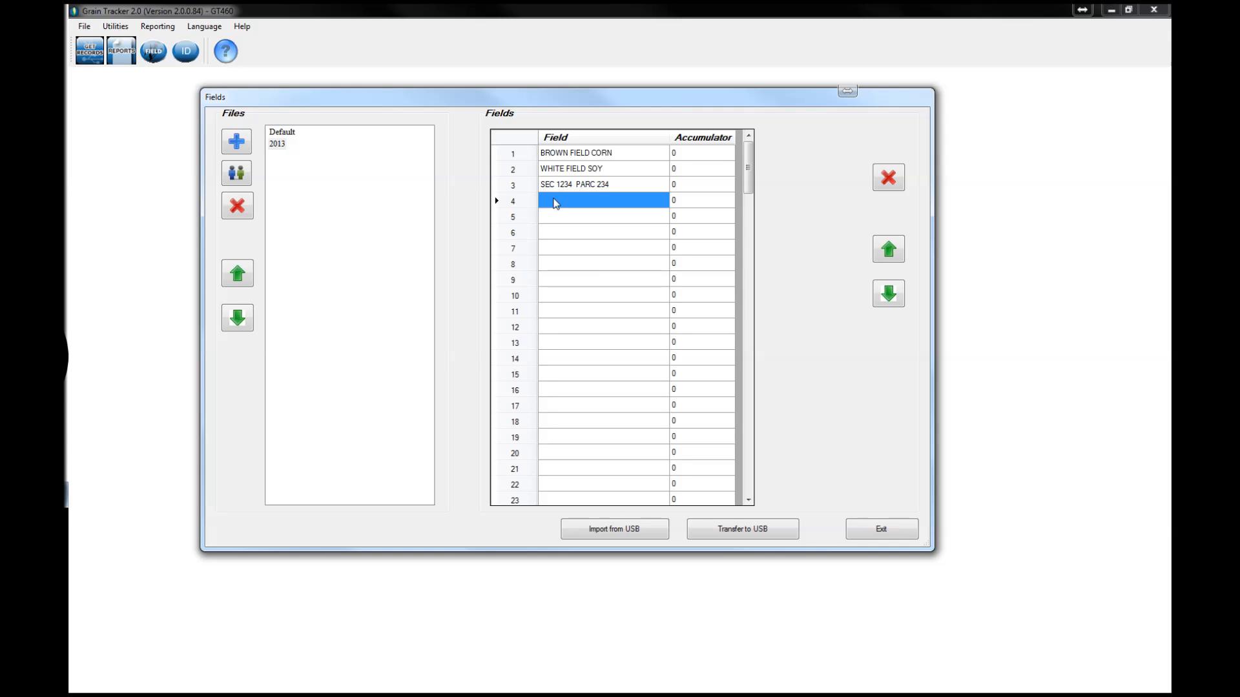
click(556, 203)
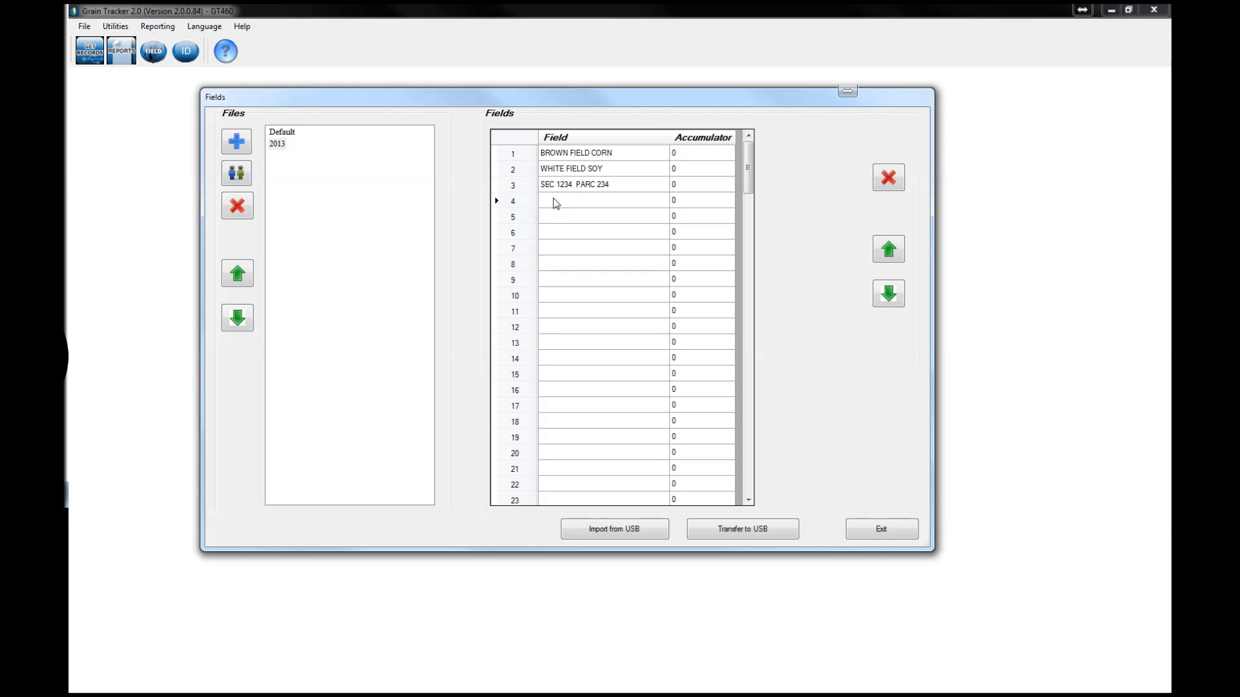
text(BARK)
text( 80 A)
text(CRES)
Step: Enter SMITH FARM CORN as the fifth field name and SMITH FARM SOY as the sixth
click(576, 213)
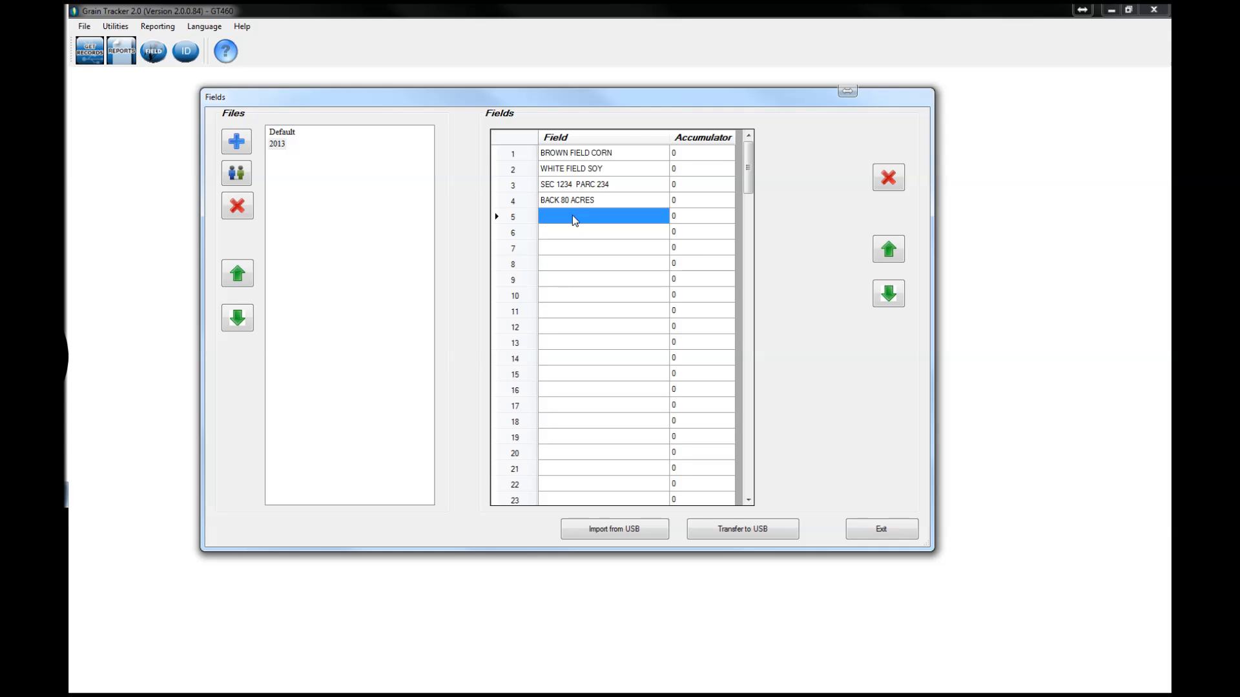
click(573, 217)
text(SMITH)
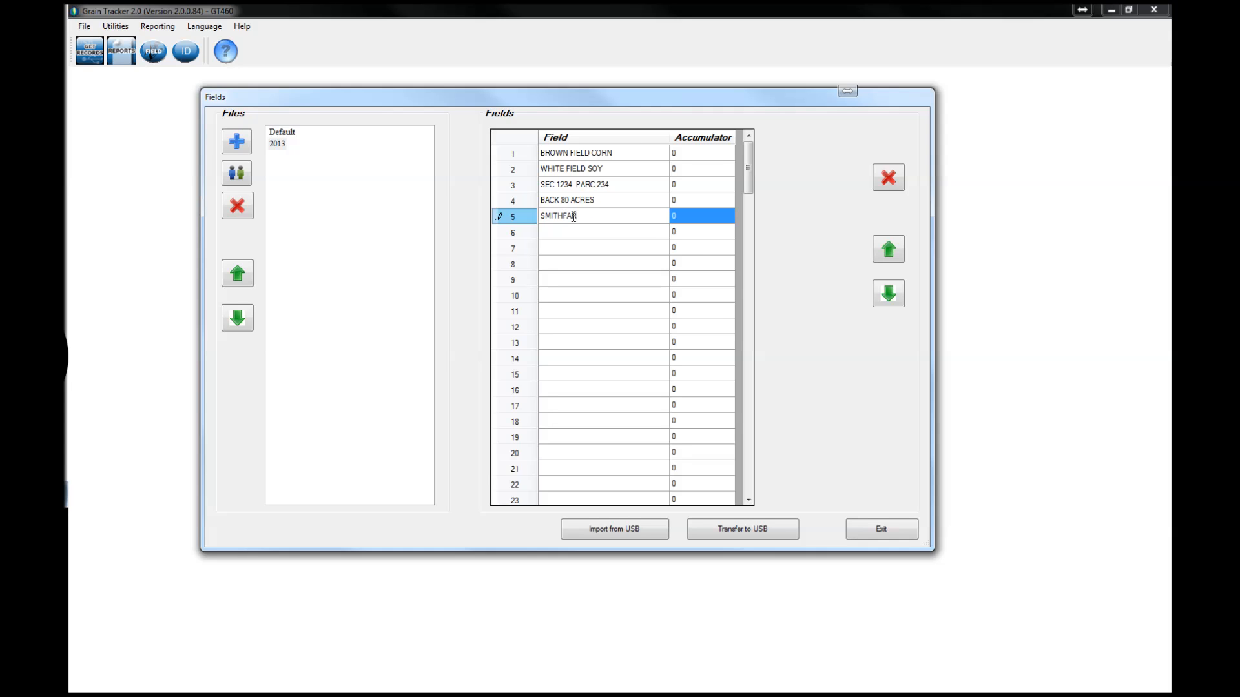
text( FARM CORN)
click(562, 236)
click(561, 238)
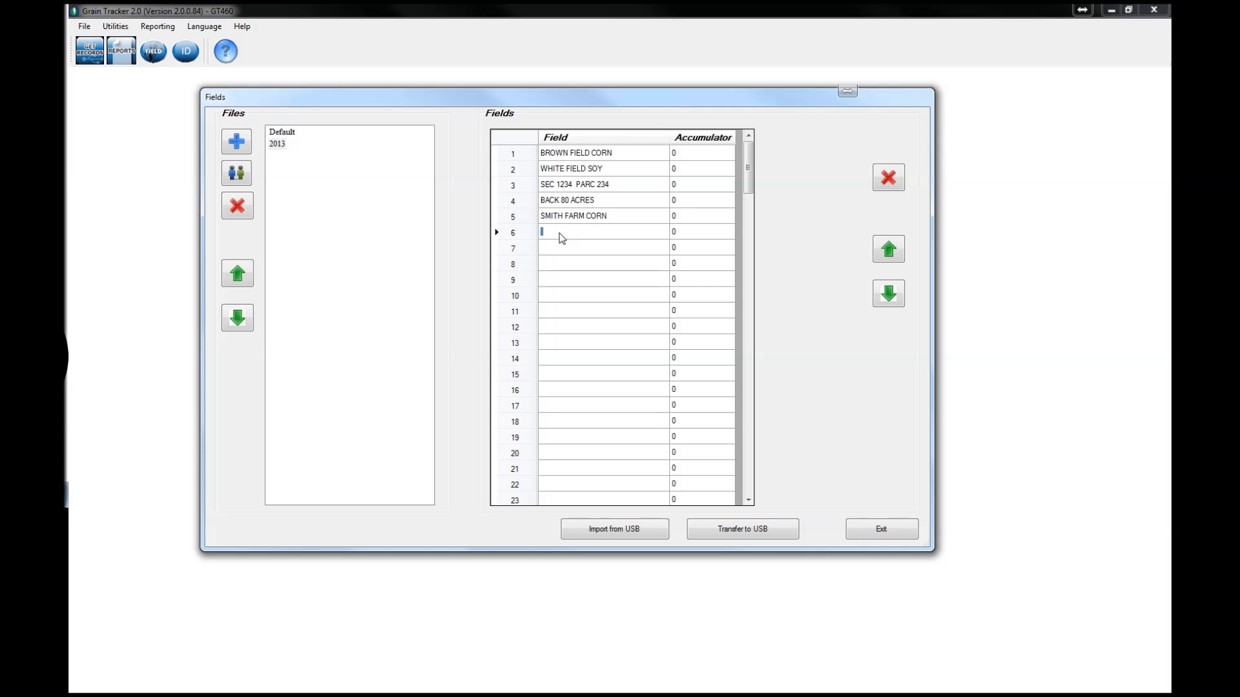
text(SMITH)
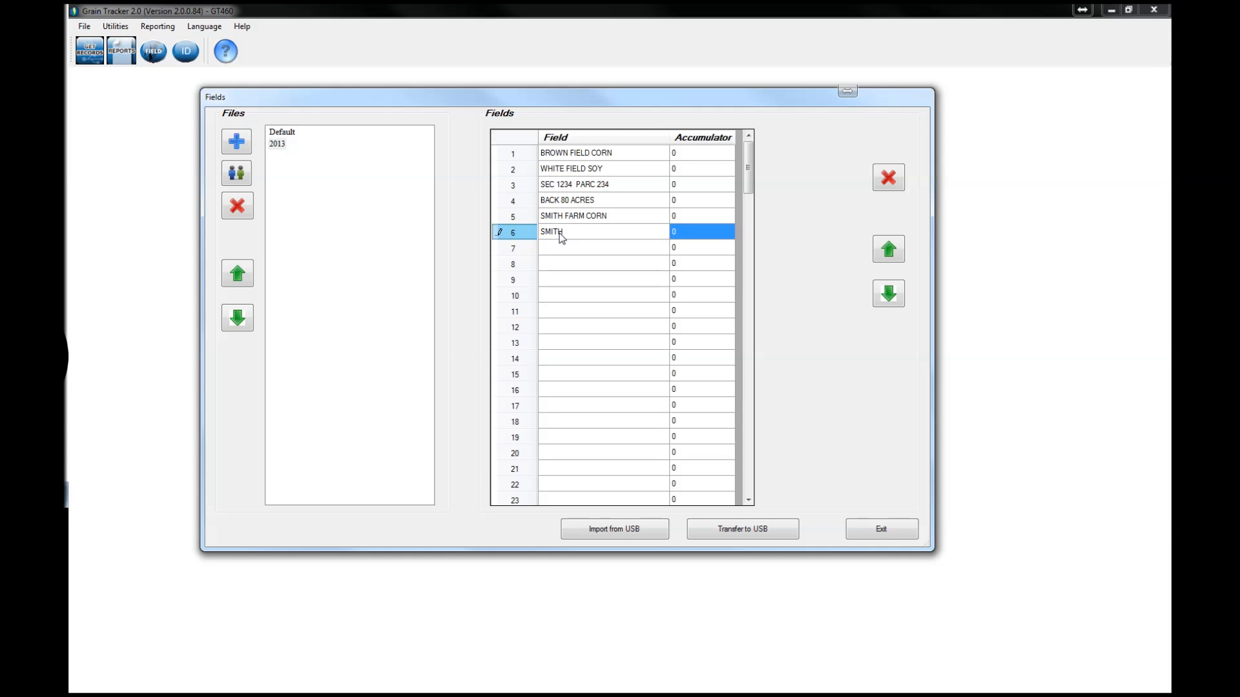
text( FARM SOY)
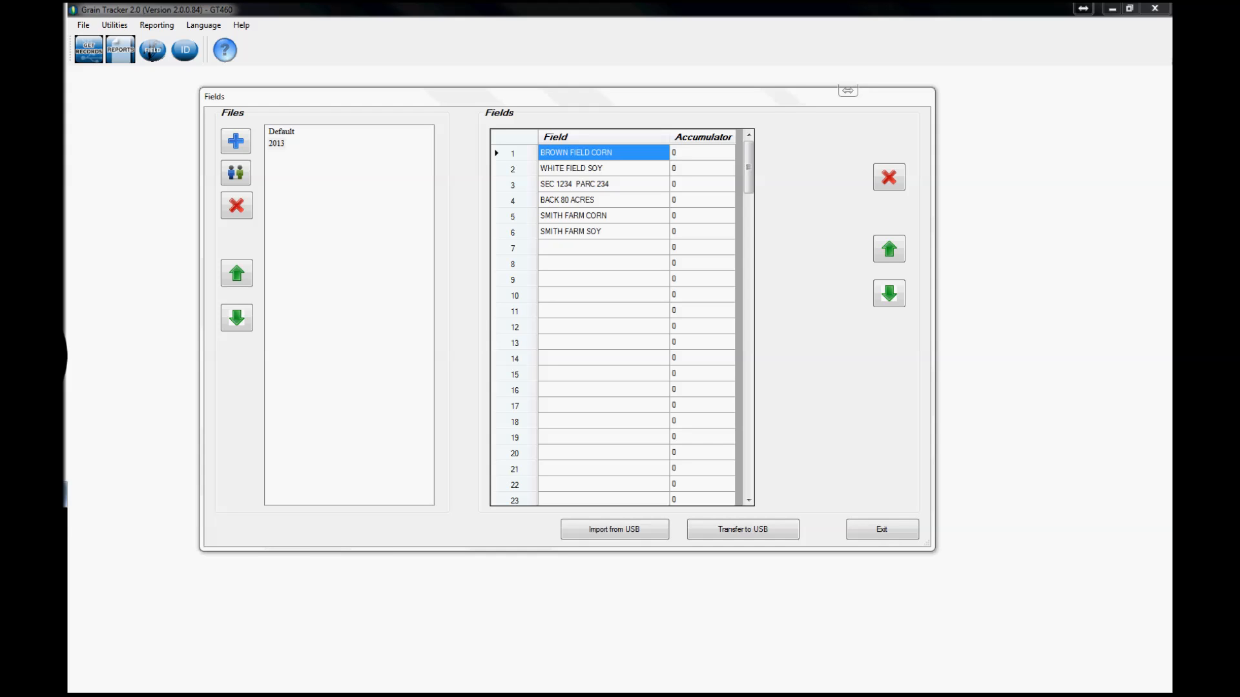
Step: Move the SMITH FARM SOY field up and down through the field list, ending back in row 6
click(569, 231)
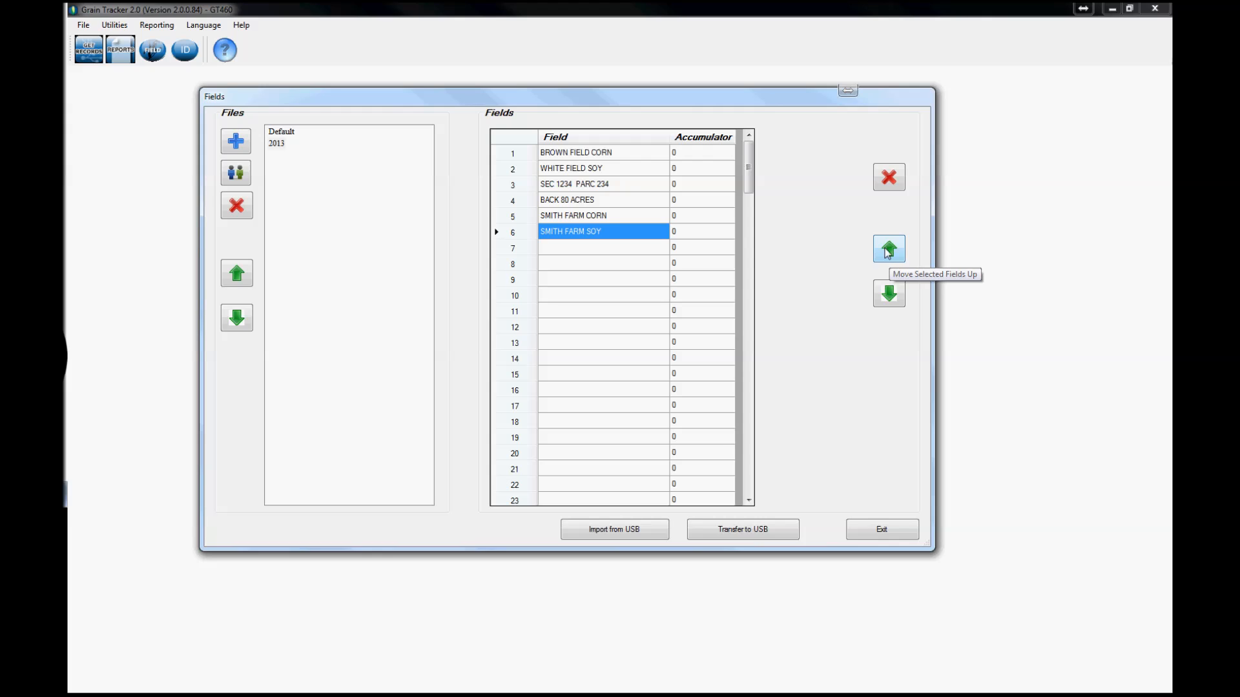
click(889, 250)
click(888, 251)
click(889, 251)
click(889, 251)
click(890, 294)
click(890, 294)
click(890, 294)
click(890, 294)
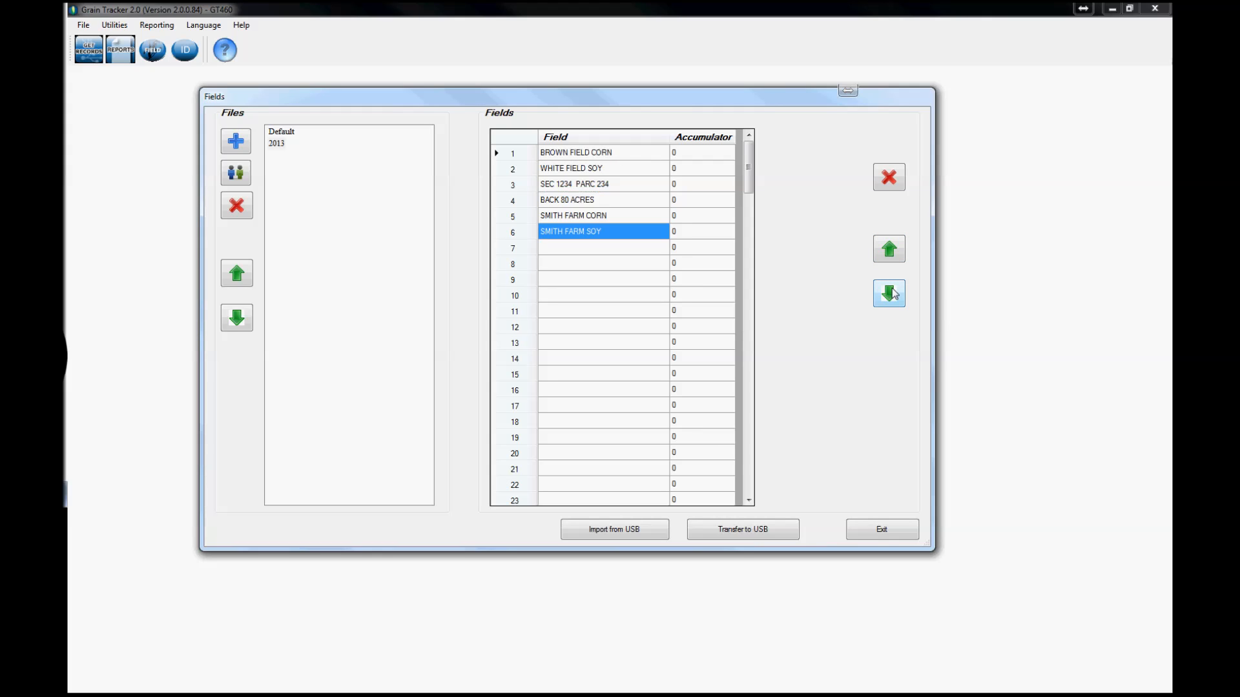
click(889, 250)
click(889, 250)
click(889, 250)
click(888, 251)
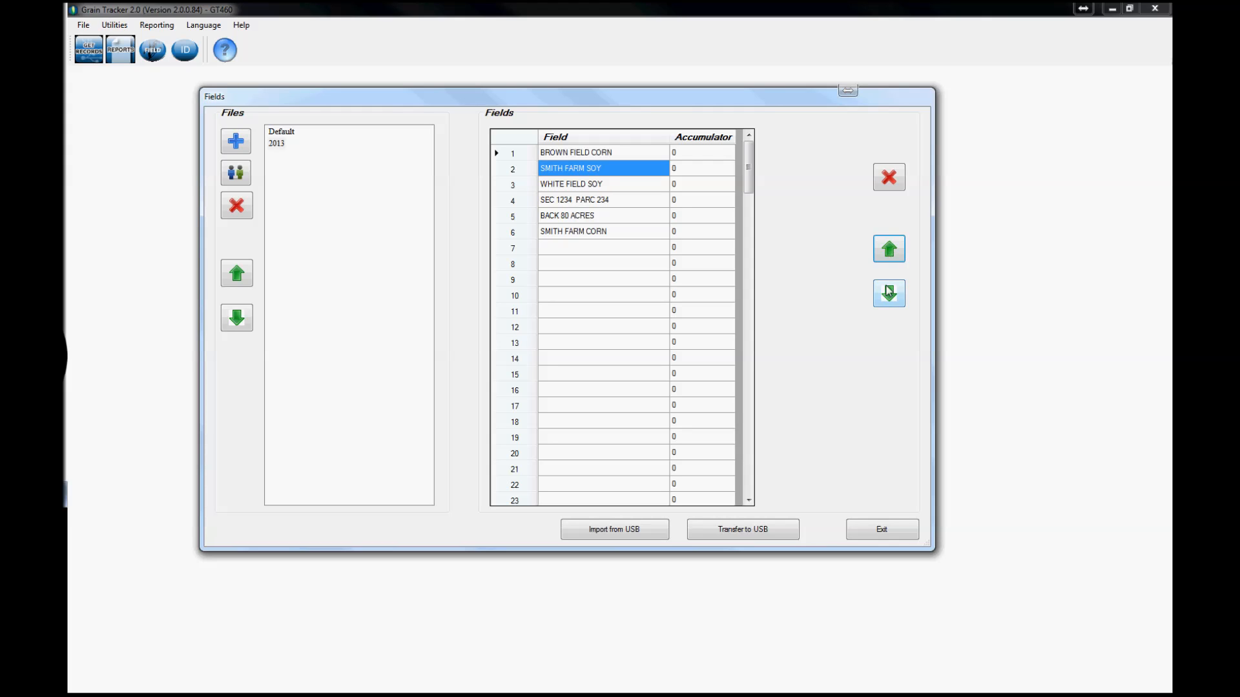
click(889, 294)
click(890, 293)
click(889, 294)
click(890, 294)
click(889, 294)
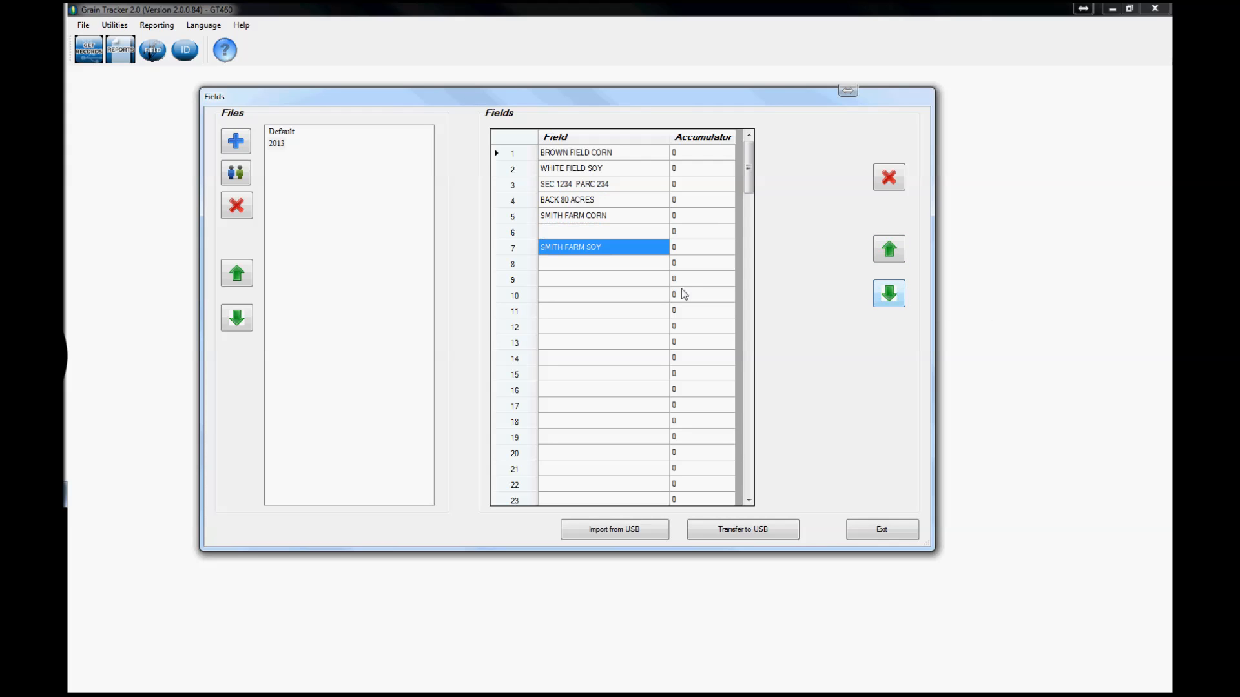
click(887, 252)
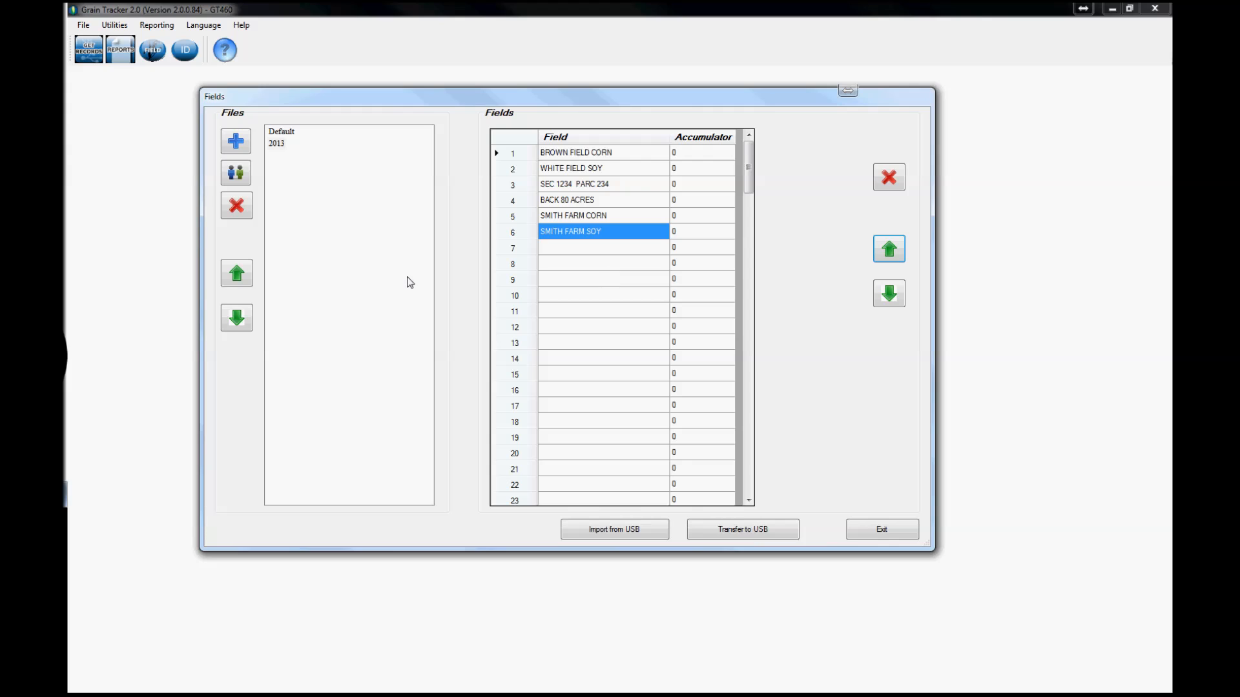
Step: Transfer the 2013 file's fields to USB, accepting the overwrite of the indicator's fields
click(277, 143)
click(749, 533)
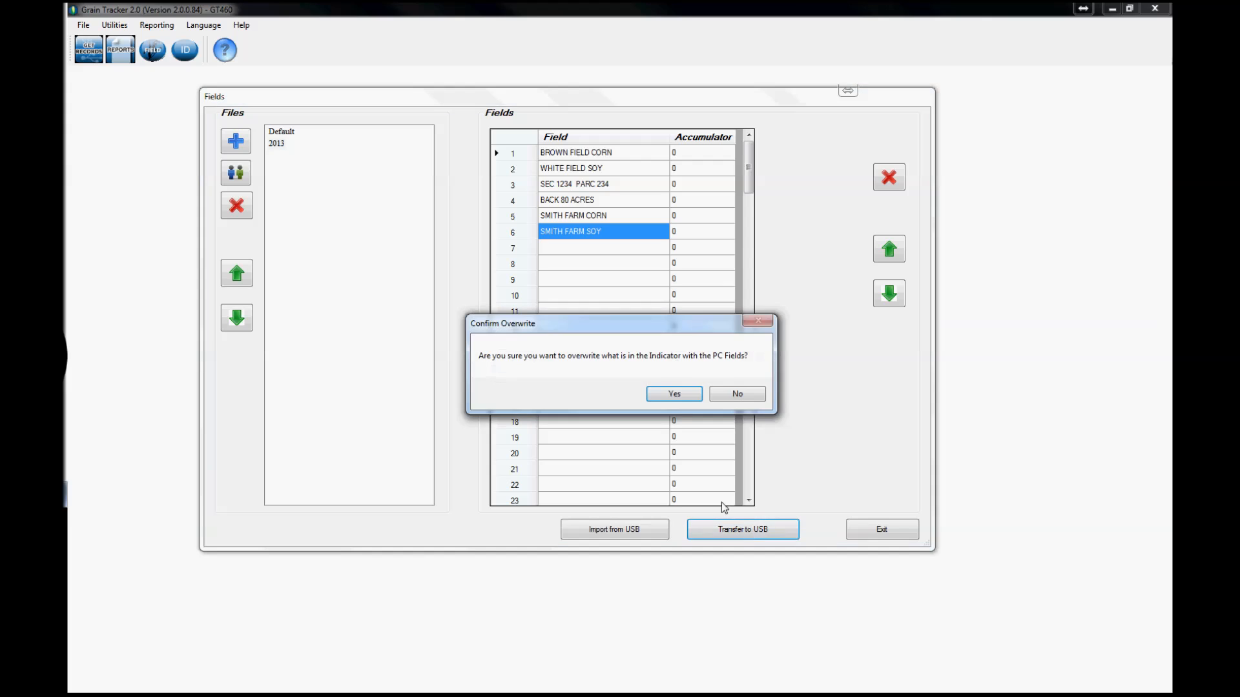
click(672, 395)
click(637, 398)
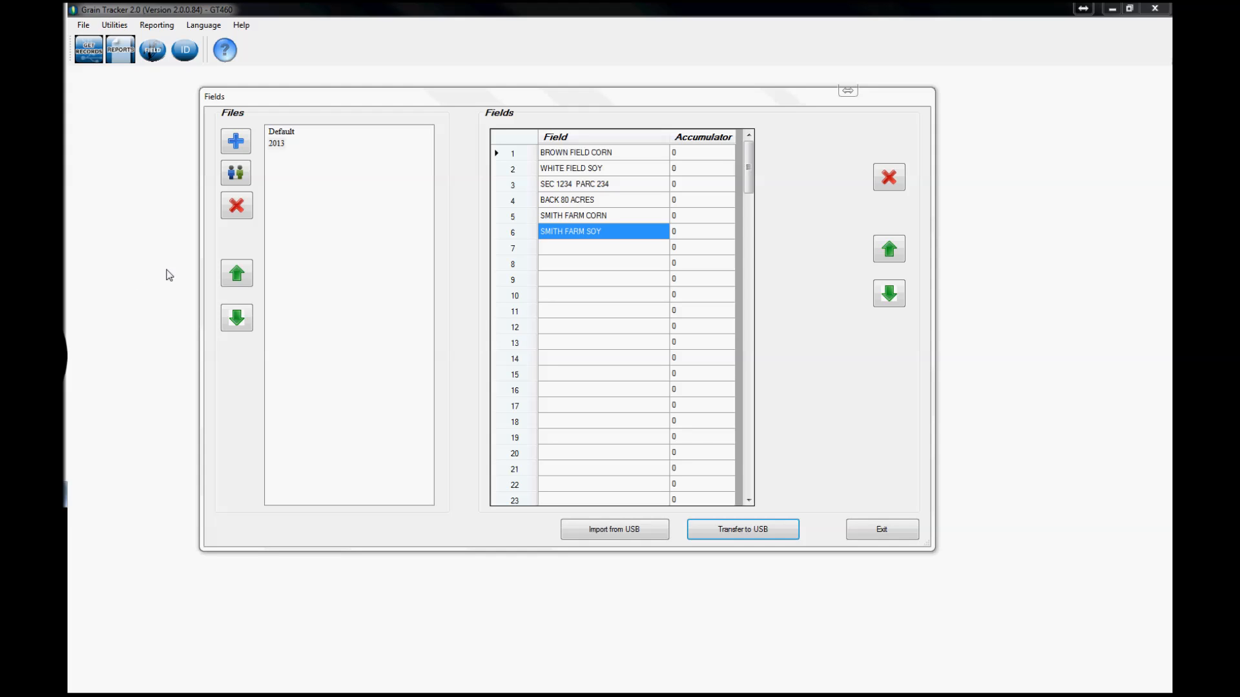
Step: Delete the 2013 field file and confirm the deletion
click(278, 144)
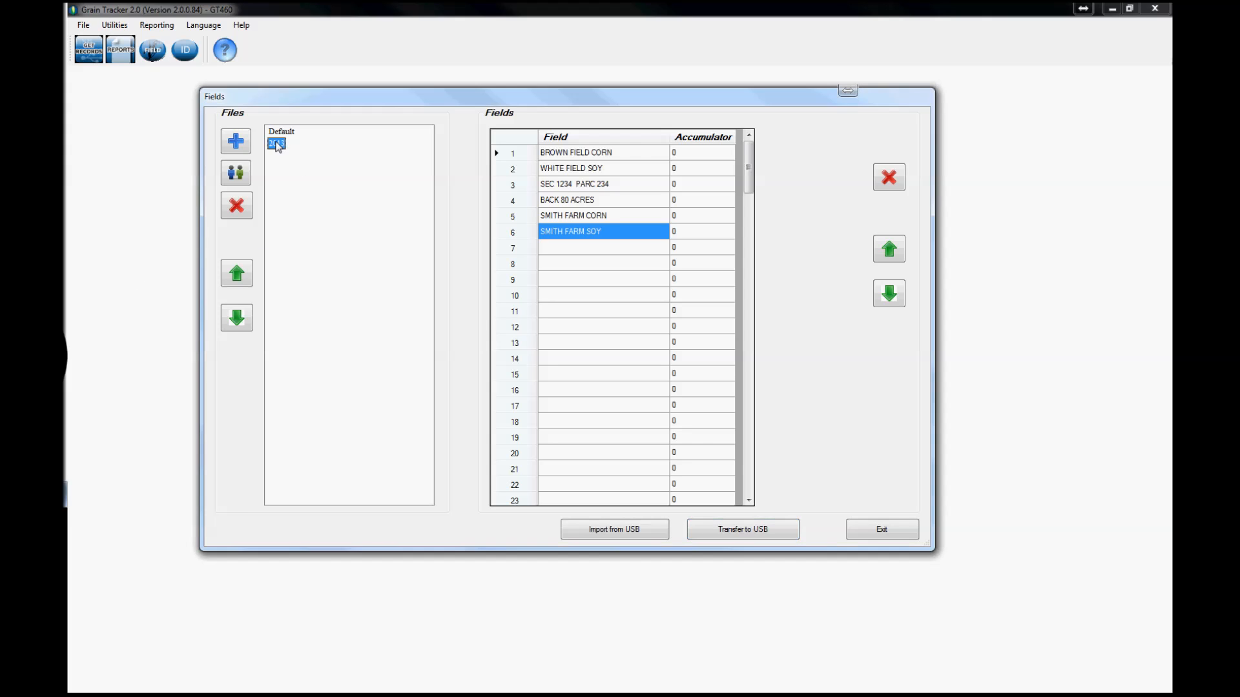
click(241, 211)
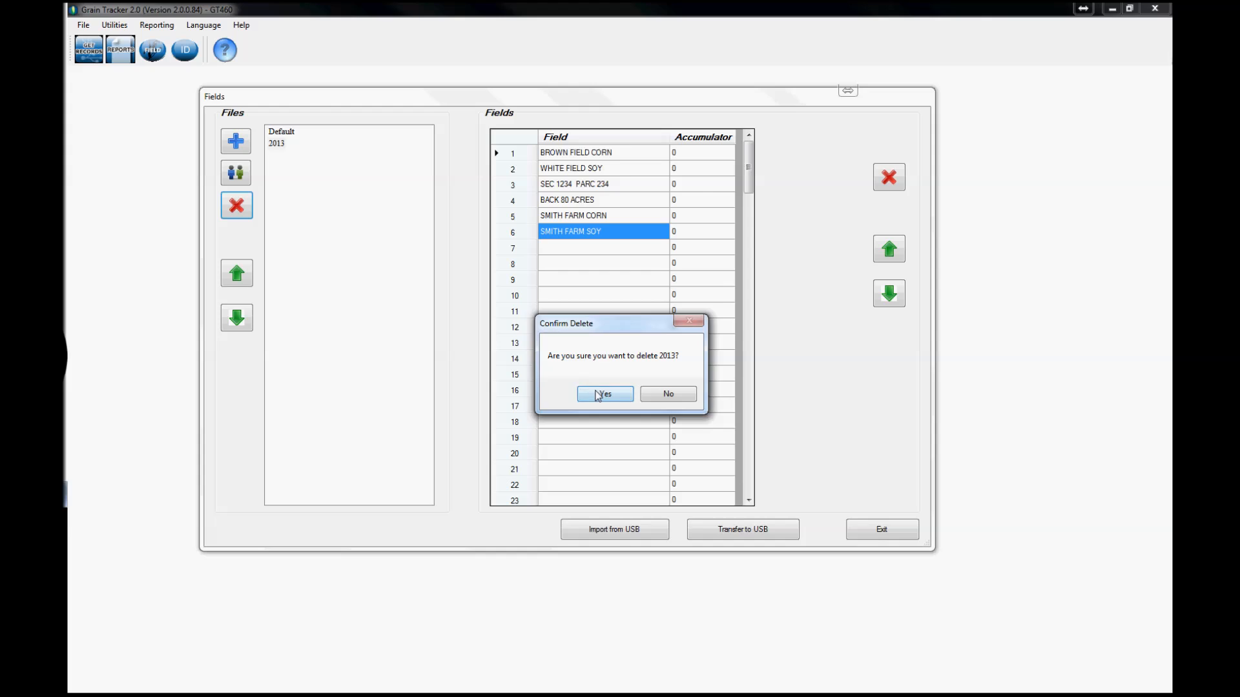
click(601, 392)
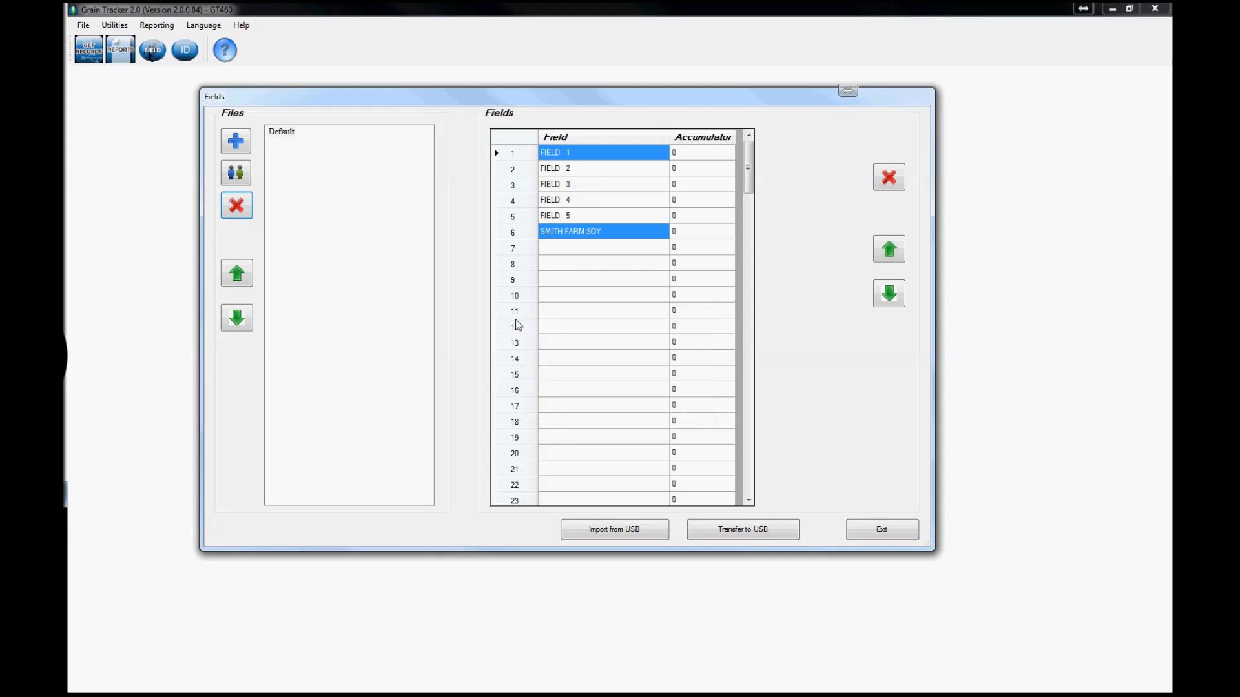
Step: Add a new field file named 2013 IMPORT
click(235, 142)
click(565, 363)
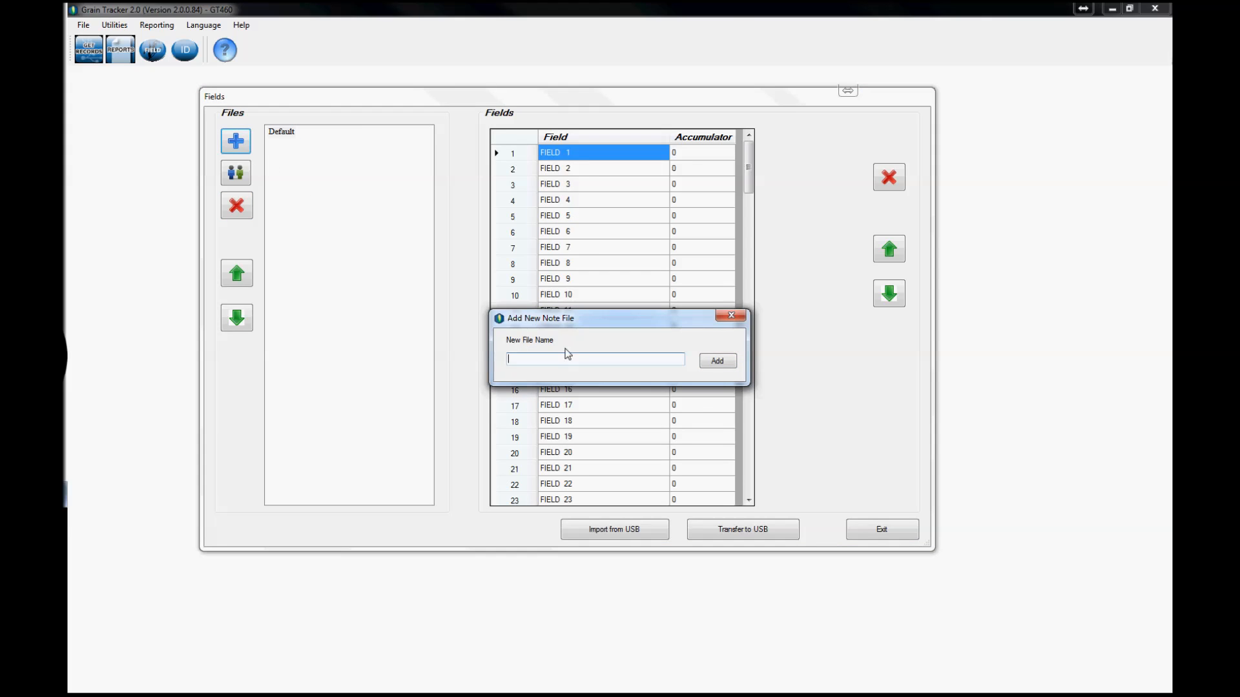
text(2013 IMPORT)
click(718, 361)
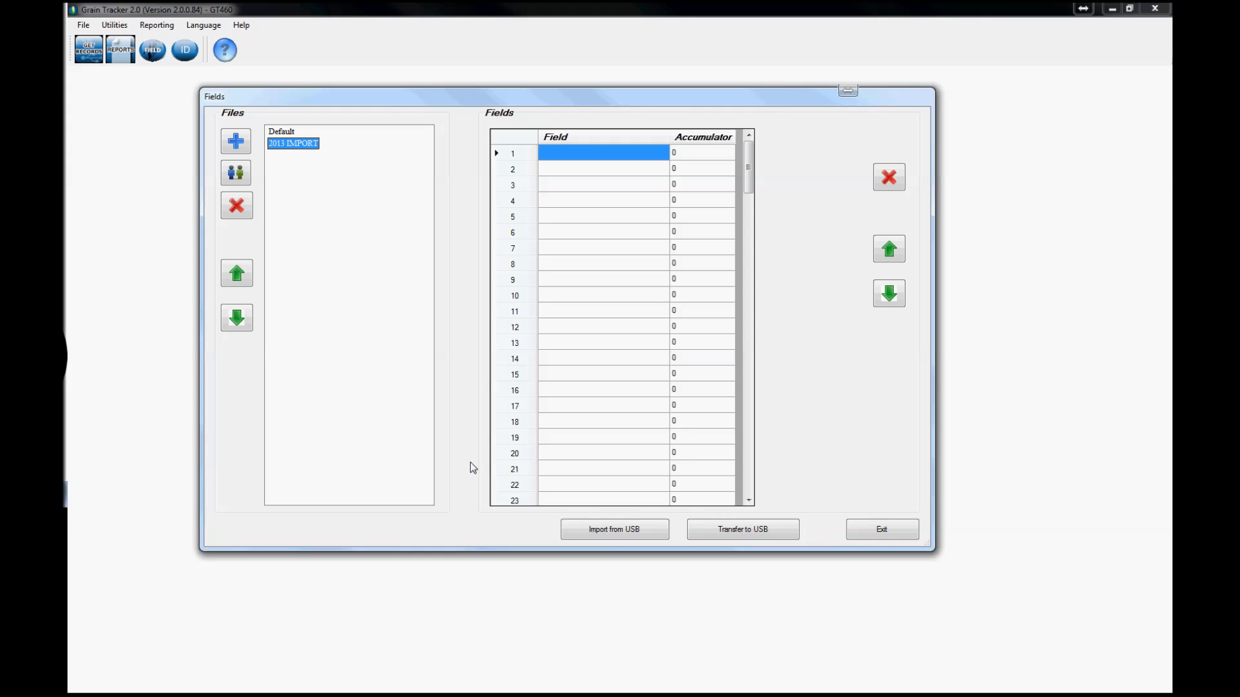
Step: Import the indicator's fields from USB into the 2013 IMPORT file, accepting the overwrite
click(606, 530)
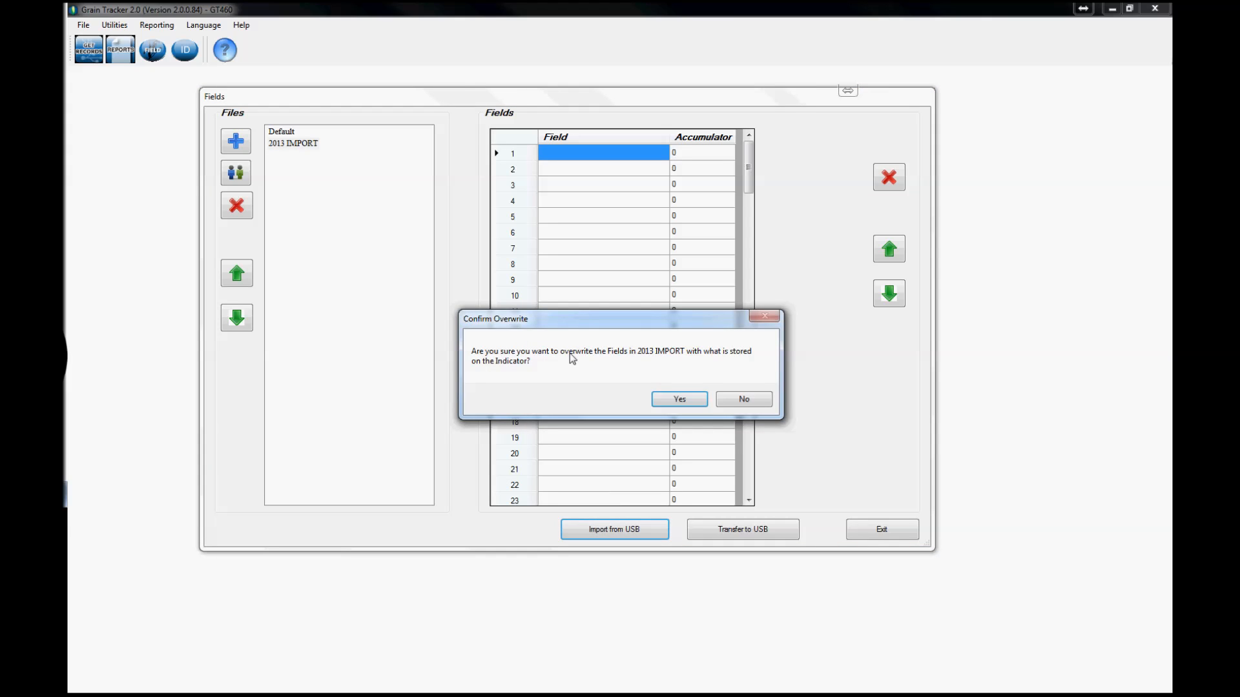
click(683, 398)
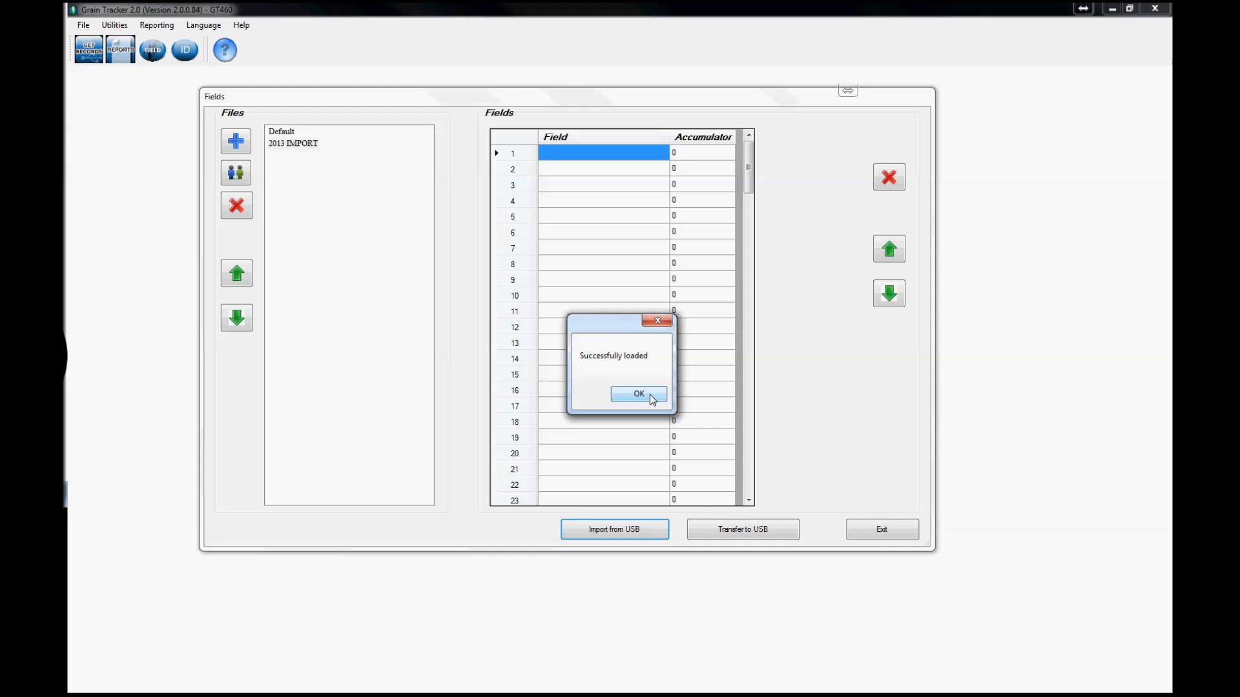
click(651, 399)
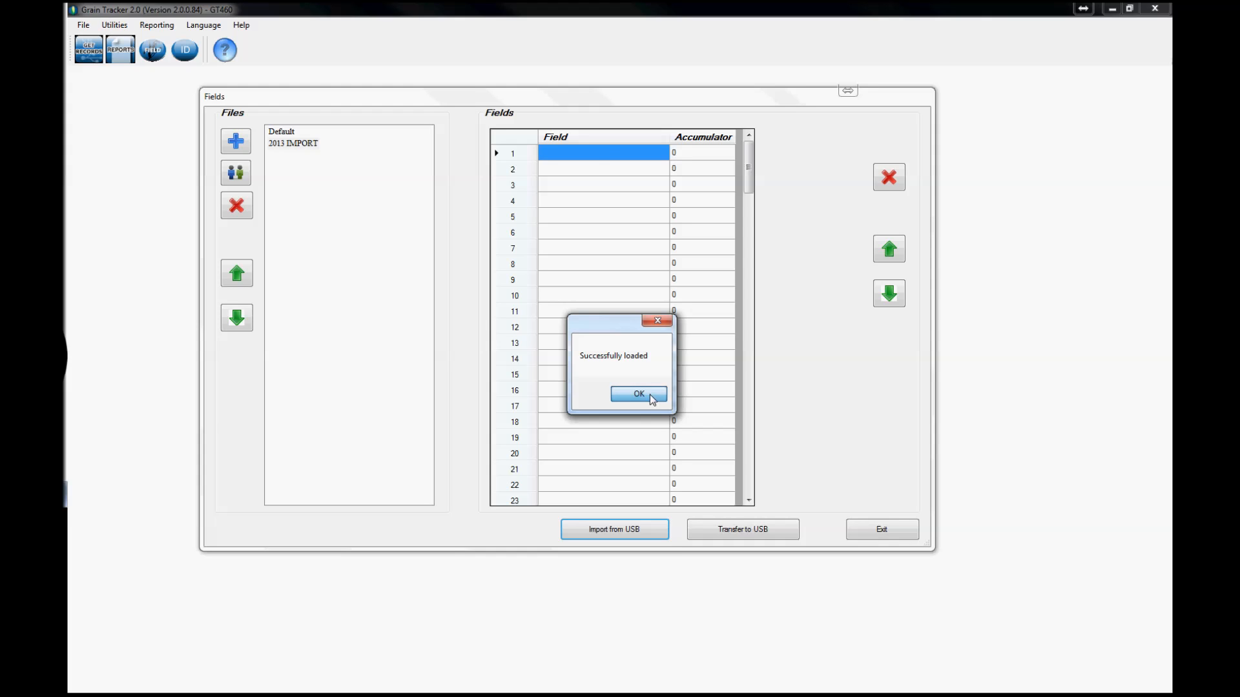